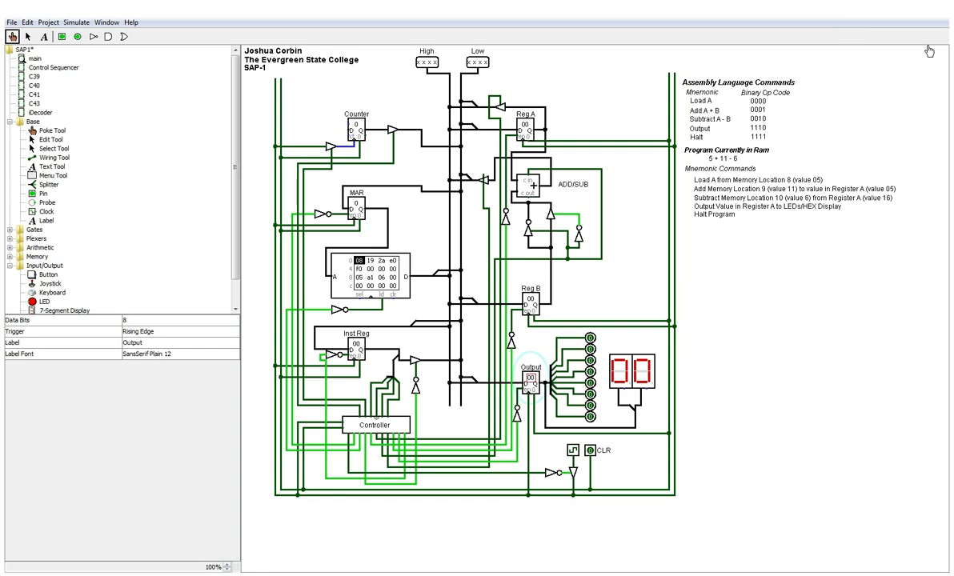
# Inspect the Low and High bus pins, Counter, MAR, RAM, instruction register and Controller of the SAP-1 circuit
pyautogui.click(473, 58)
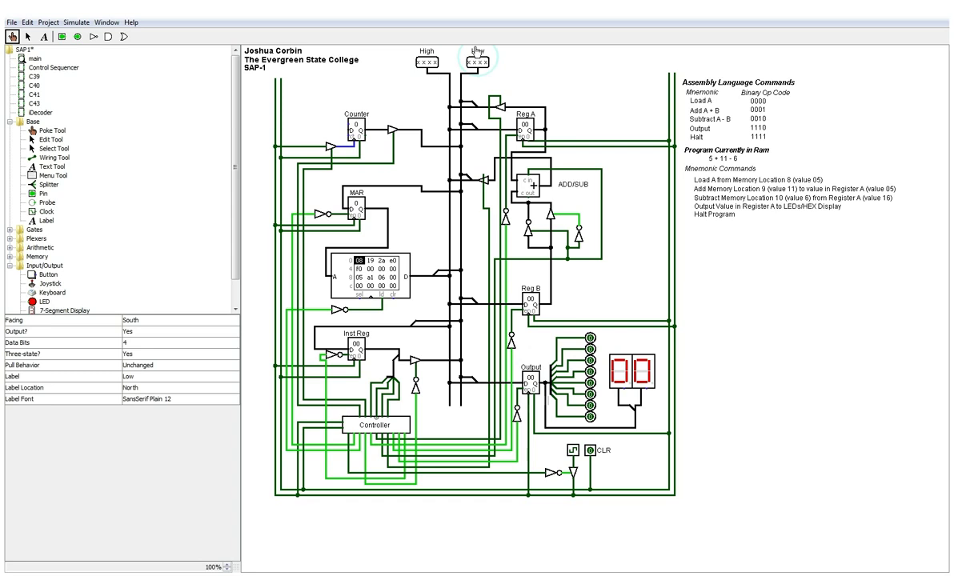
pyautogui.click(427, 54)
pyautogui.click(357, 116)
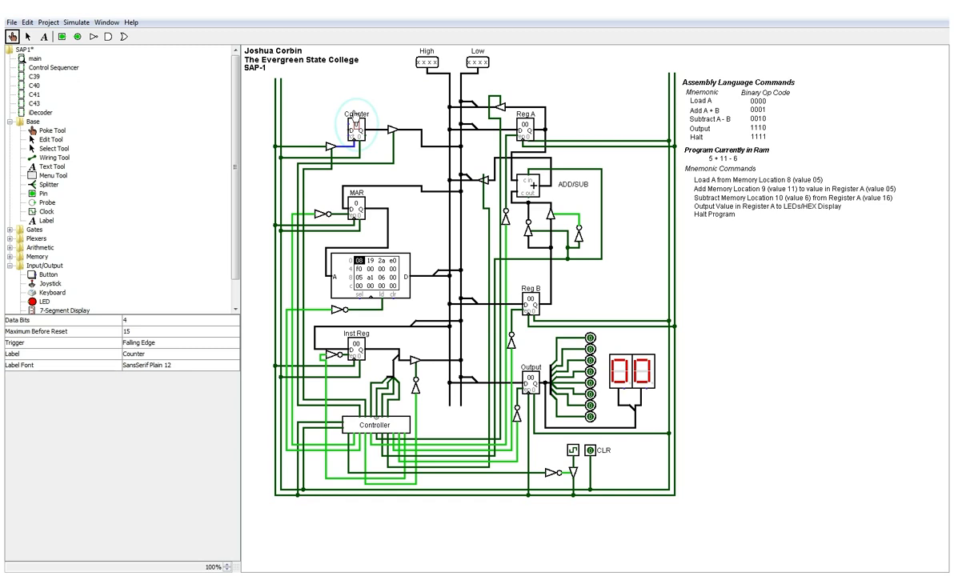
pyautogui.click(357, 190)
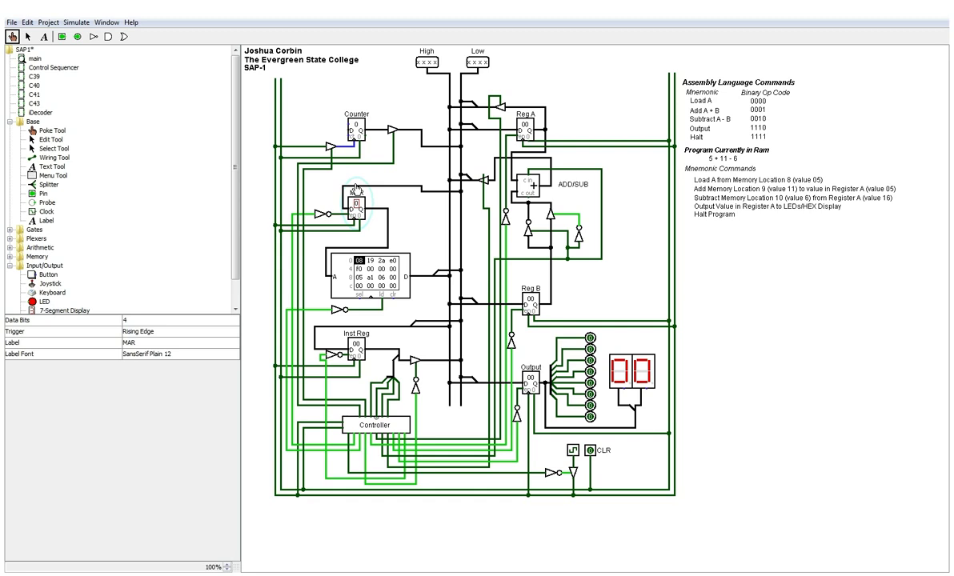
pyautogui.click(381, 268)
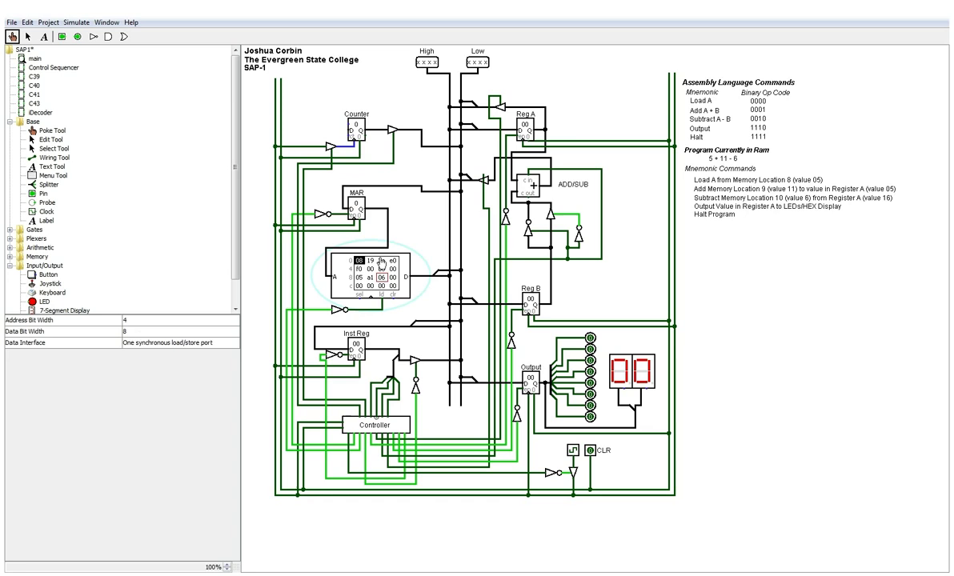
pyautogui.click(356, 346)
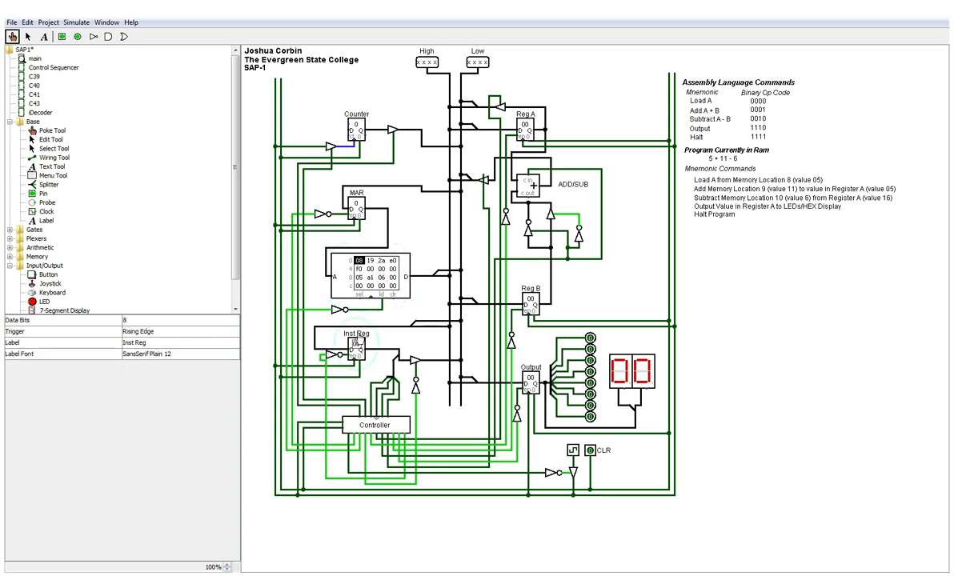
pyautogui.rightClick(366, 424)
pyautogui.click(353, 408)
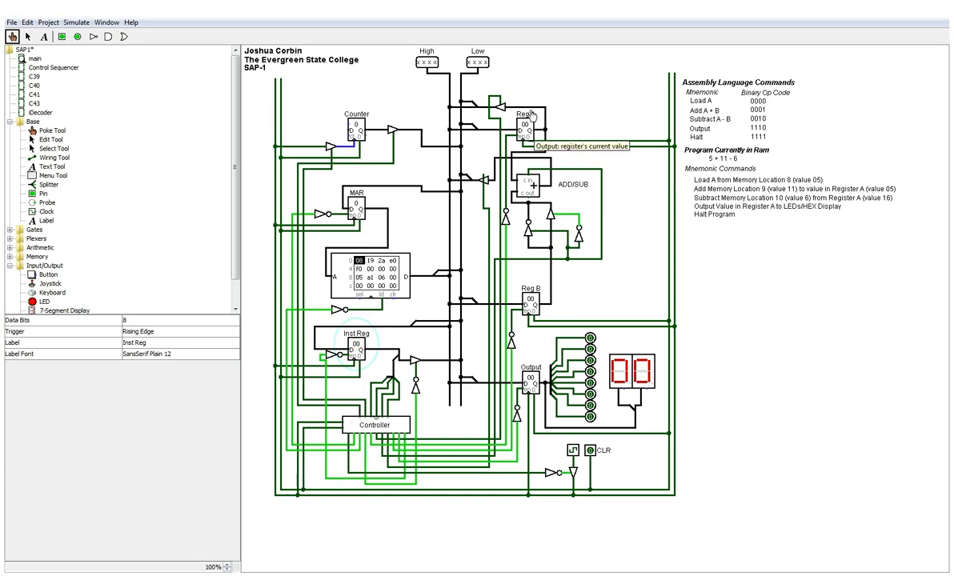
# Examine Reg B, the bus wires, the Output register, the hex display and the top output pin
pyautogui.click(529, 298)
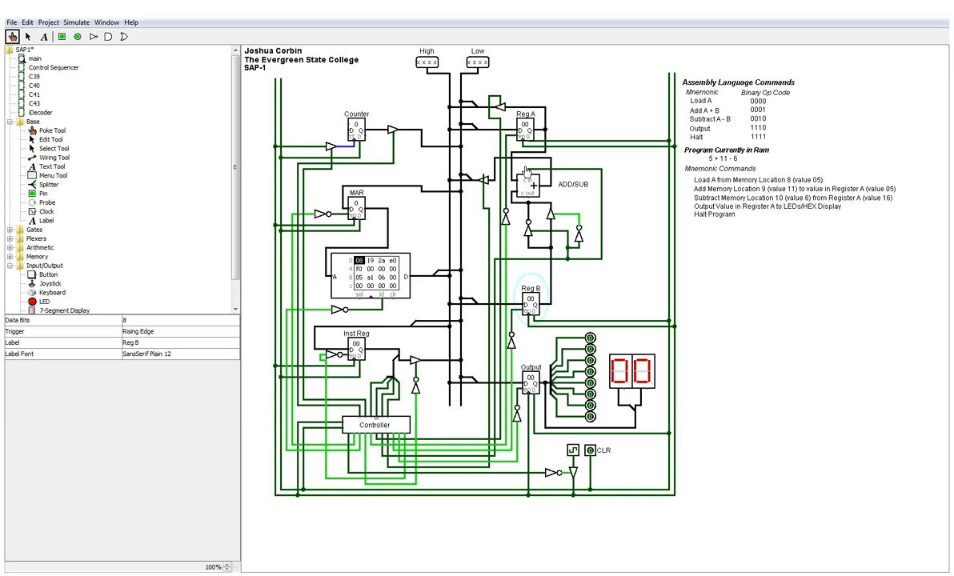
pyautogui.click(456, 68)
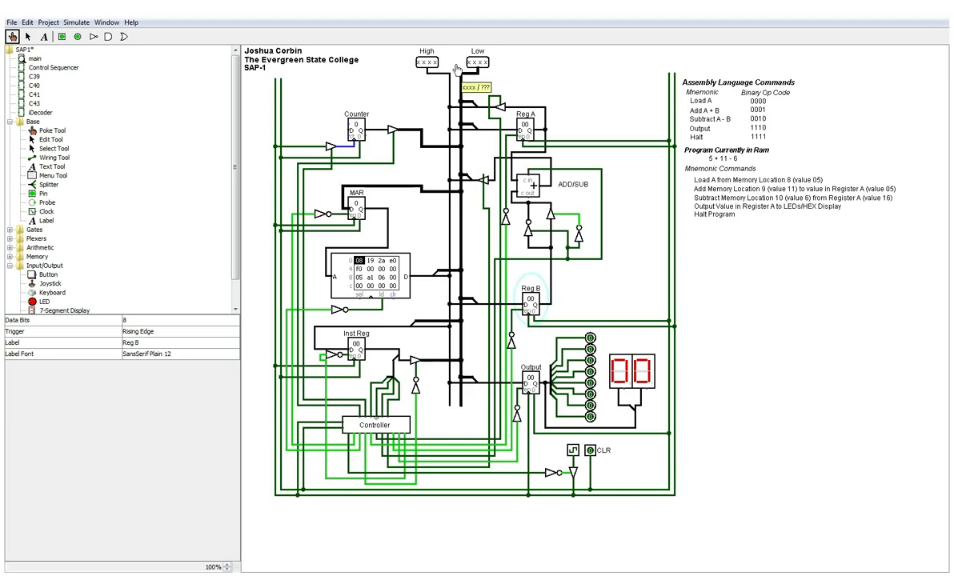
pyautogui.click(529, 365)
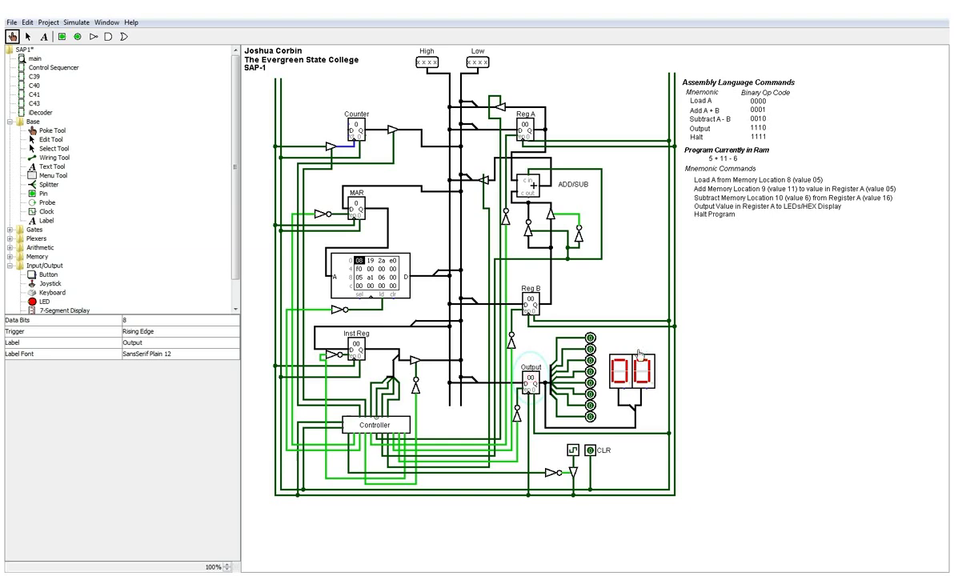
pyautogui.rightClick(623, 377)
pyautogui.click(609, 357)
pyautogui.click(590, 338)
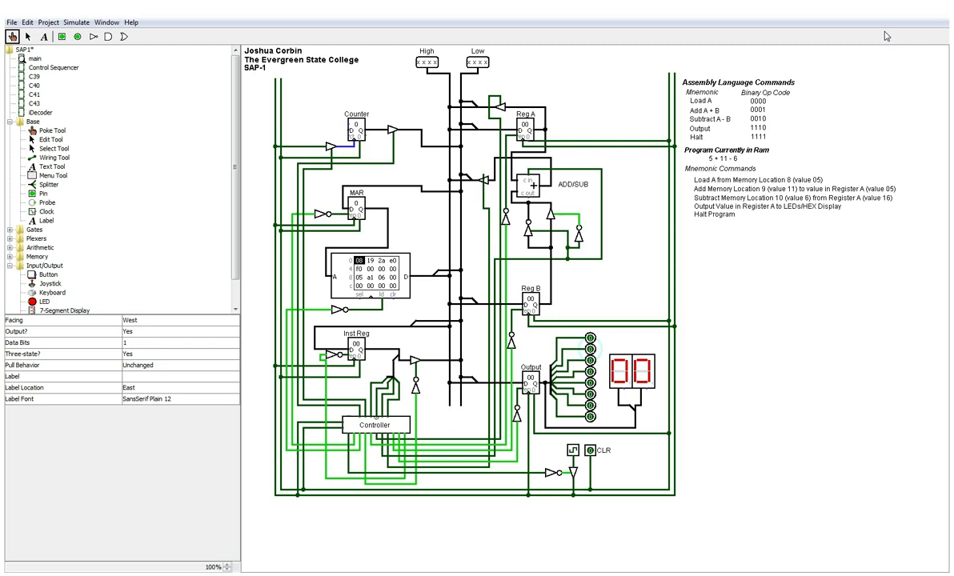
# Review the assembly command list and how the Output register feeds the output pins and hex display
pyautogui.rightClick(789, 81)
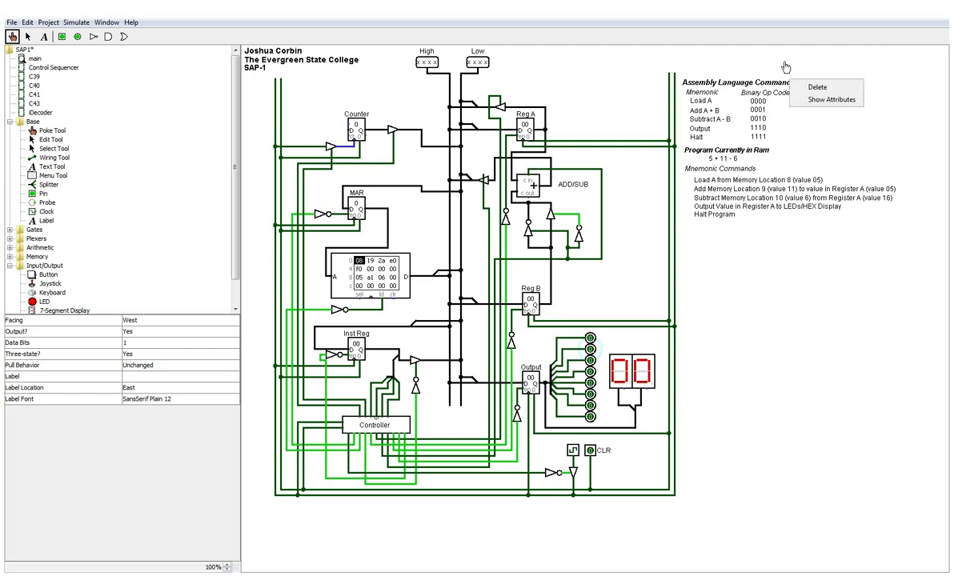
pyautogui.click(725, 44)
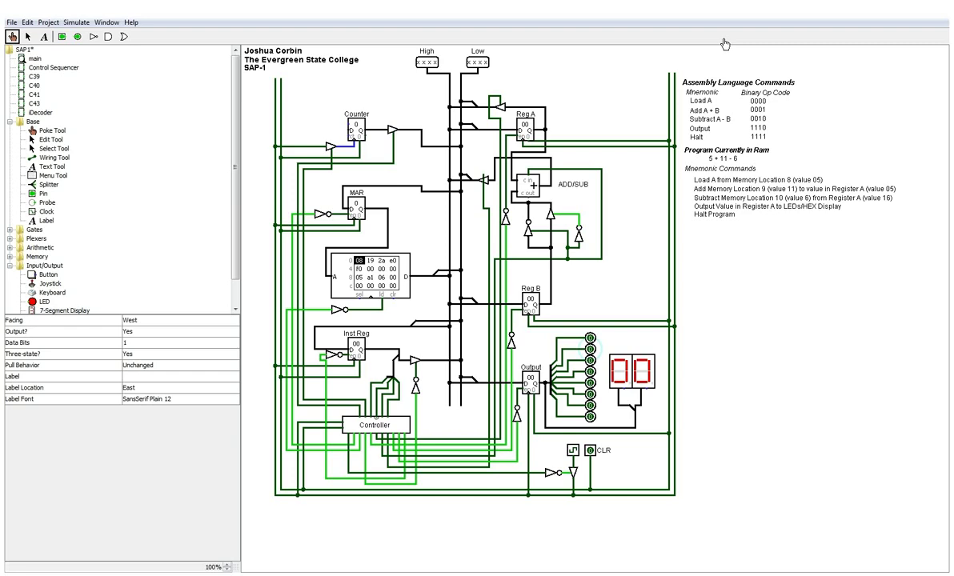
pyautogui.click(522, 369)
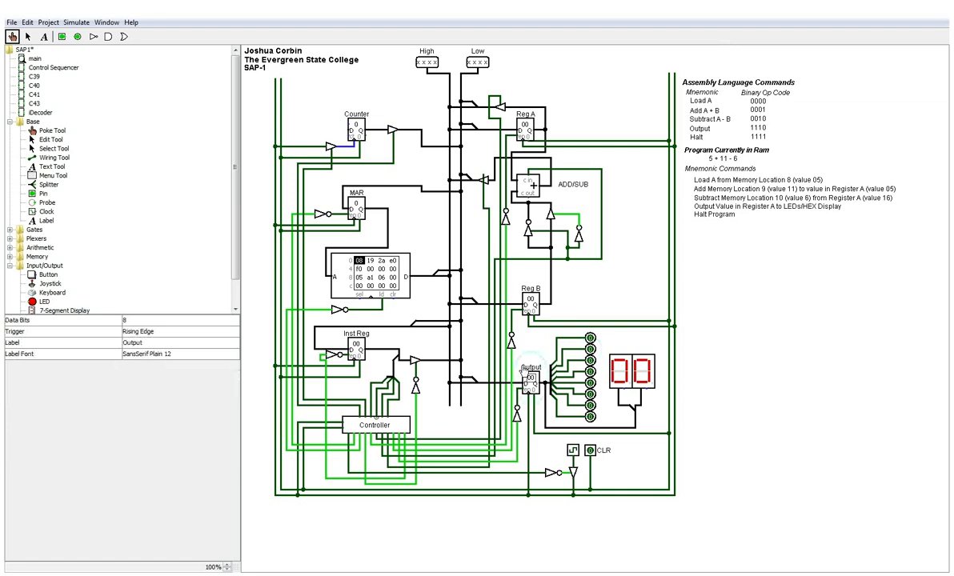
pyautogui.click(589, 348)
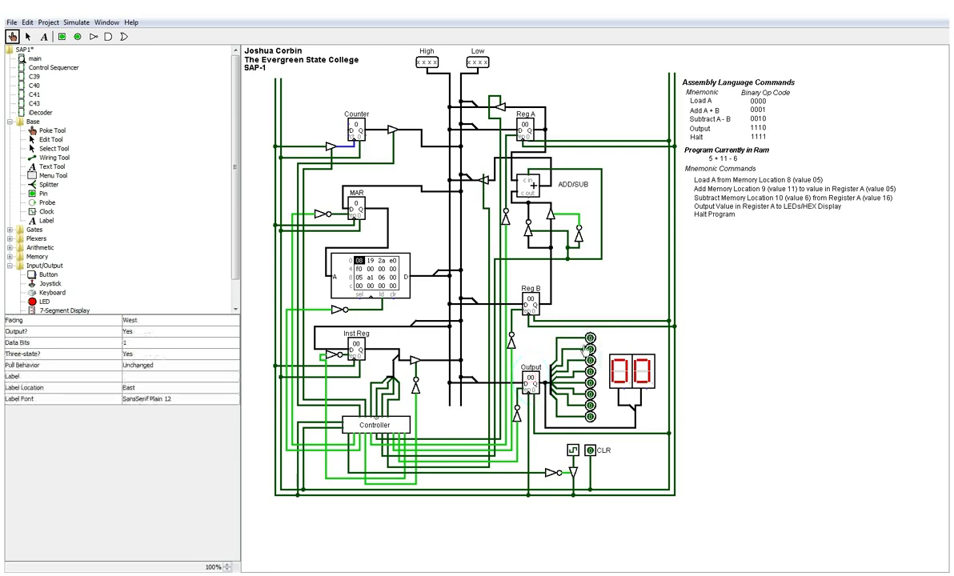
pyautogui.rightClick(625, 355)
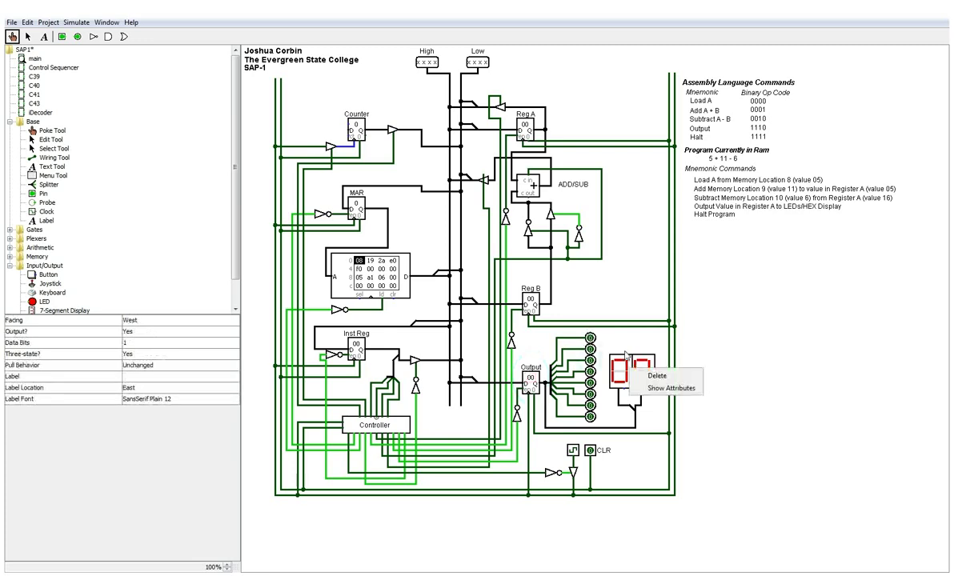
pyautogui.click(615, 350)
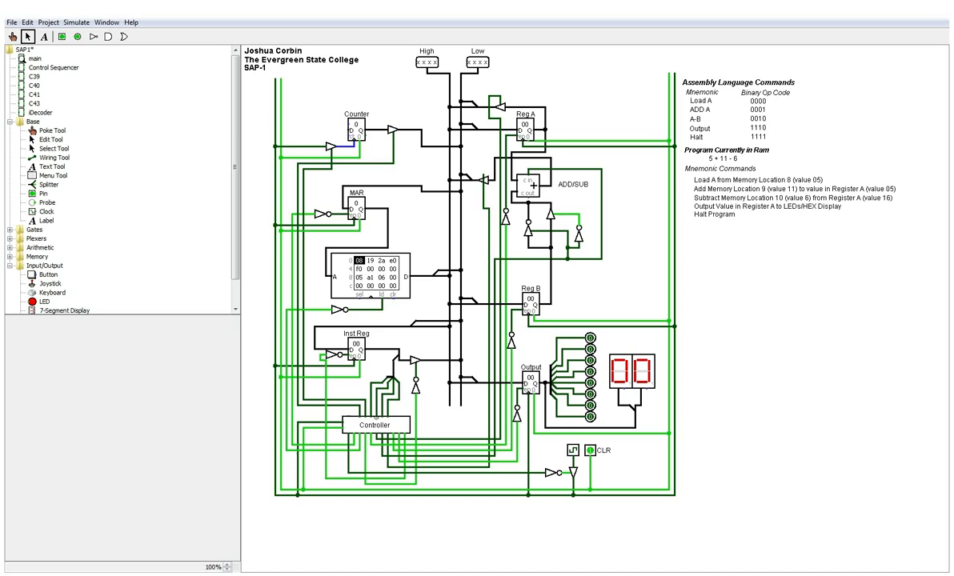
# With the Poke tool, select the RAM cell at address 8 and set the CLR input to 0
pyautogui.rightClick(385, 431)
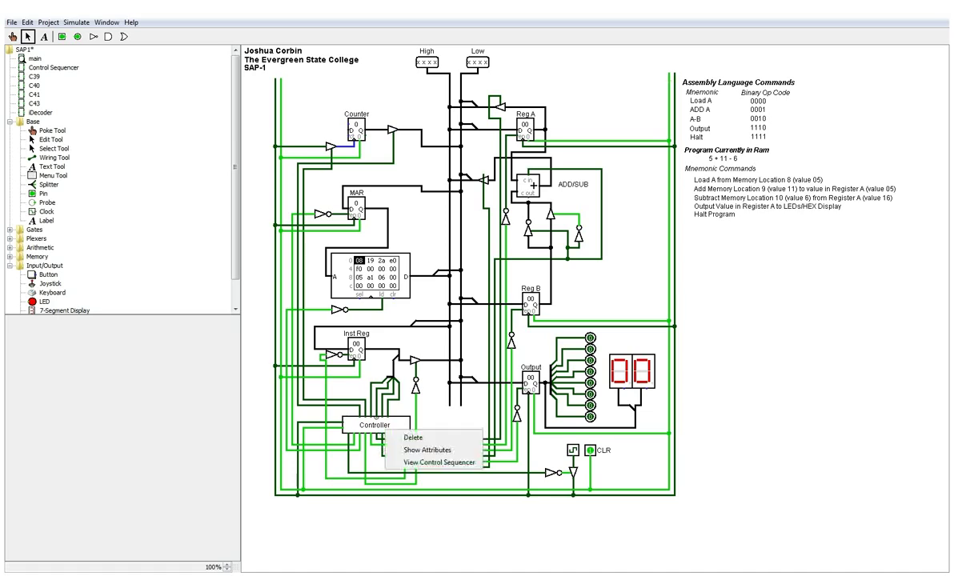
pyautogui.press('Escape')
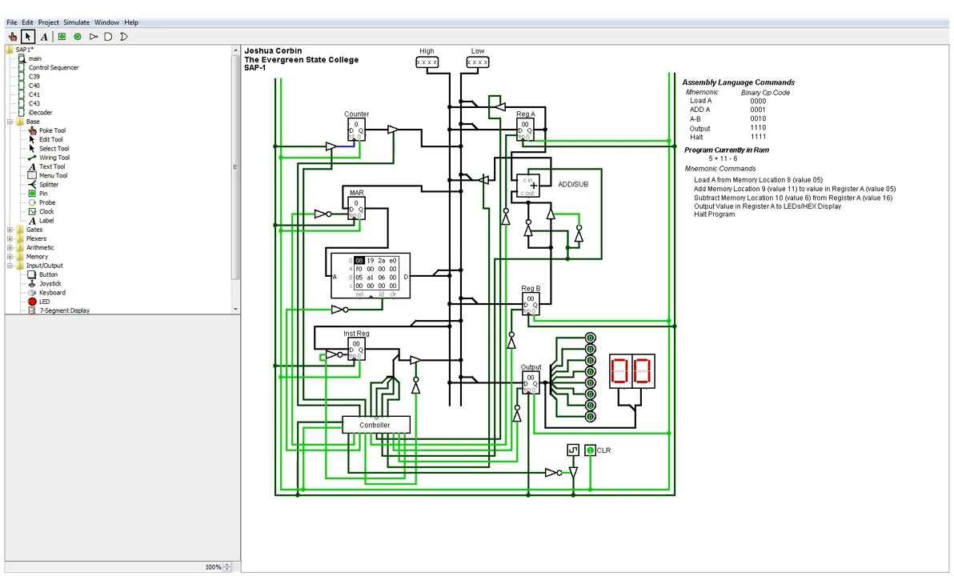
pyautogui.click(12, 36)
pyautogui.click(370, 276)
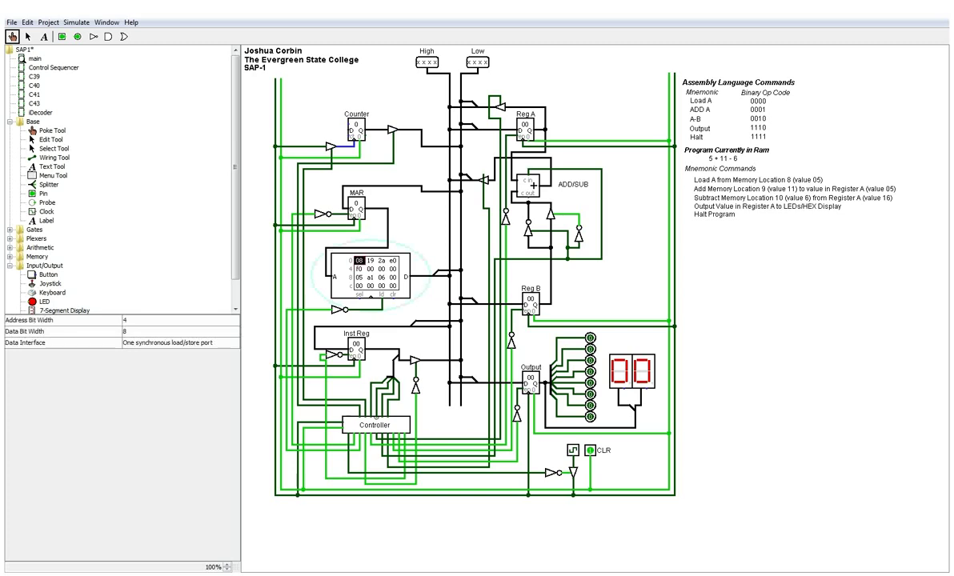
pyautogui.click(359, 277)
pyautogui.click(590, 451)
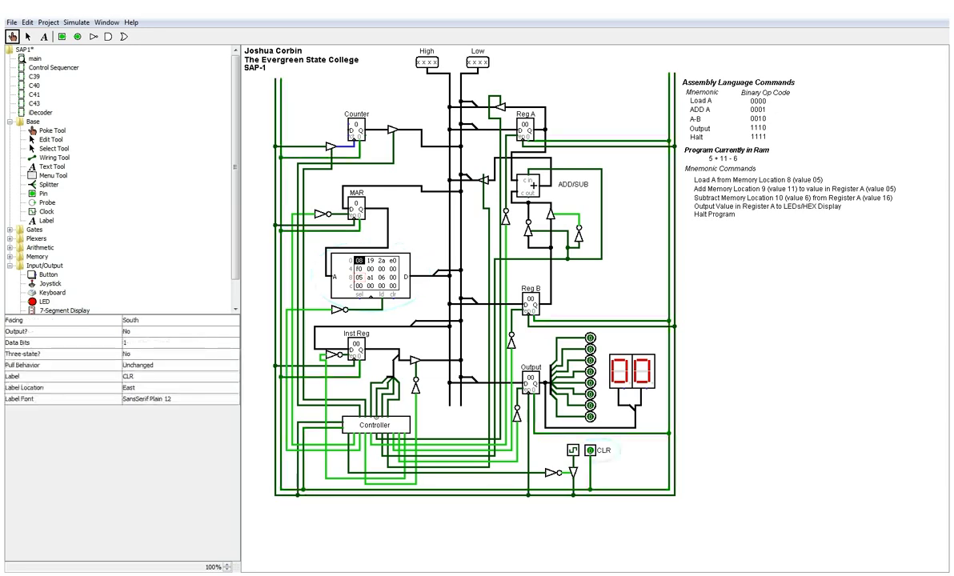
# Clock the circuit through the Load A instruction and compare Reg A with the RAM contents
pyautogui.click(573, 450)
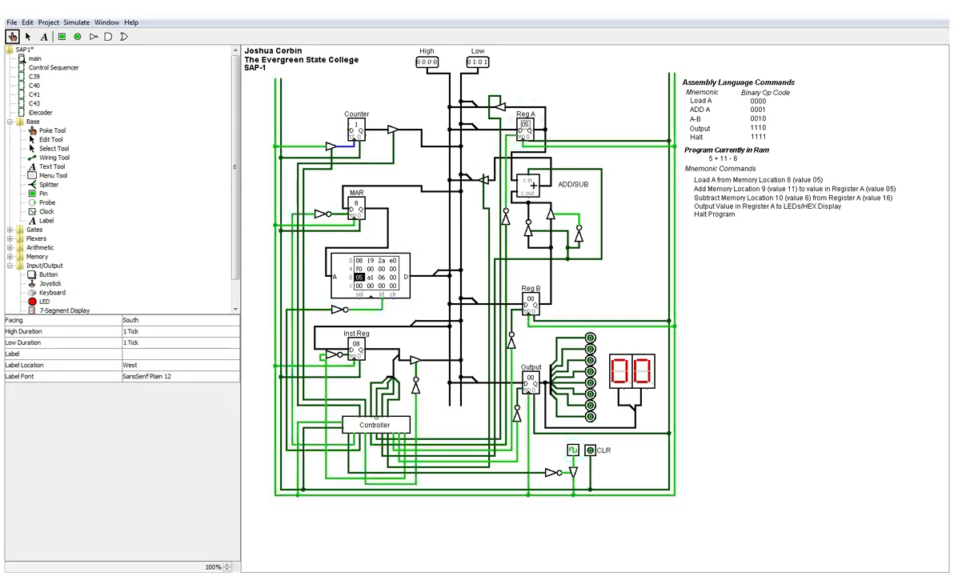
pyautogui.click(525, 125)
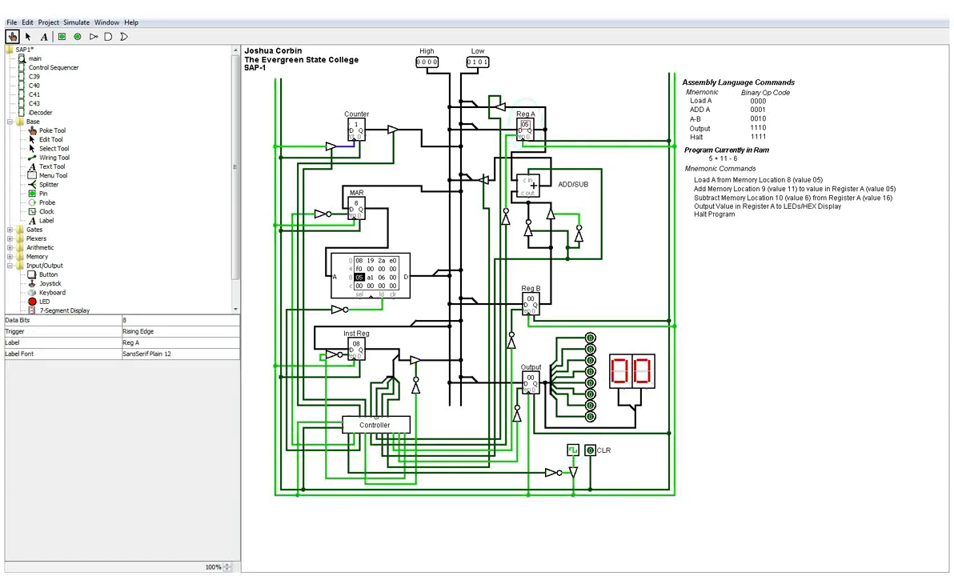
pyautogui.click(370, 261)
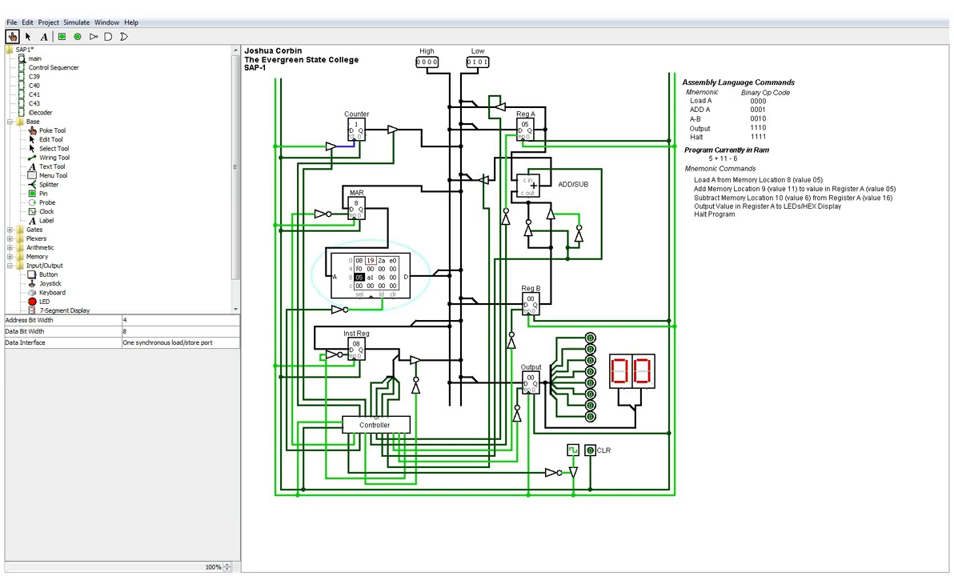
pyautogui.click(525, 126)
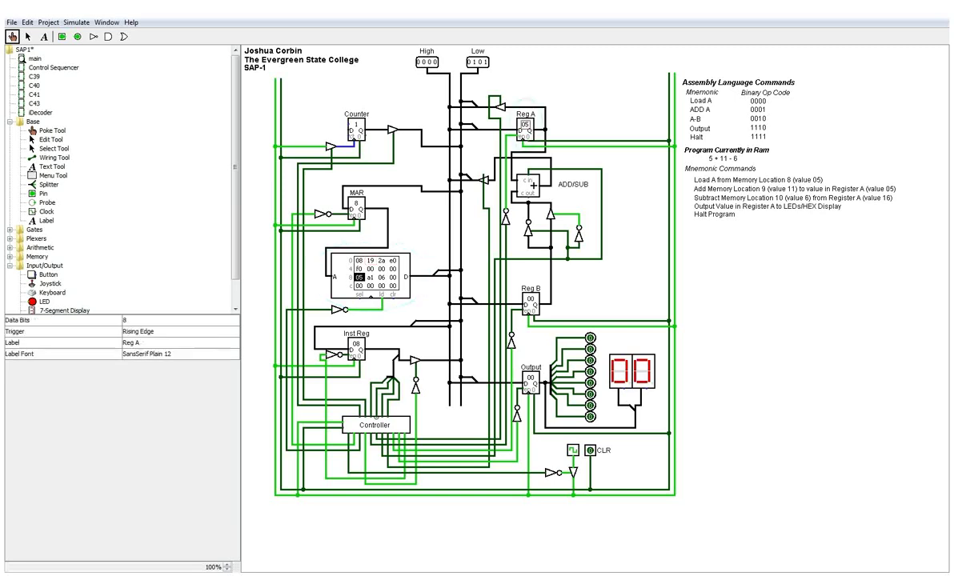
pyautogui.click(370, 261)
pyautogui.click(525, 127)
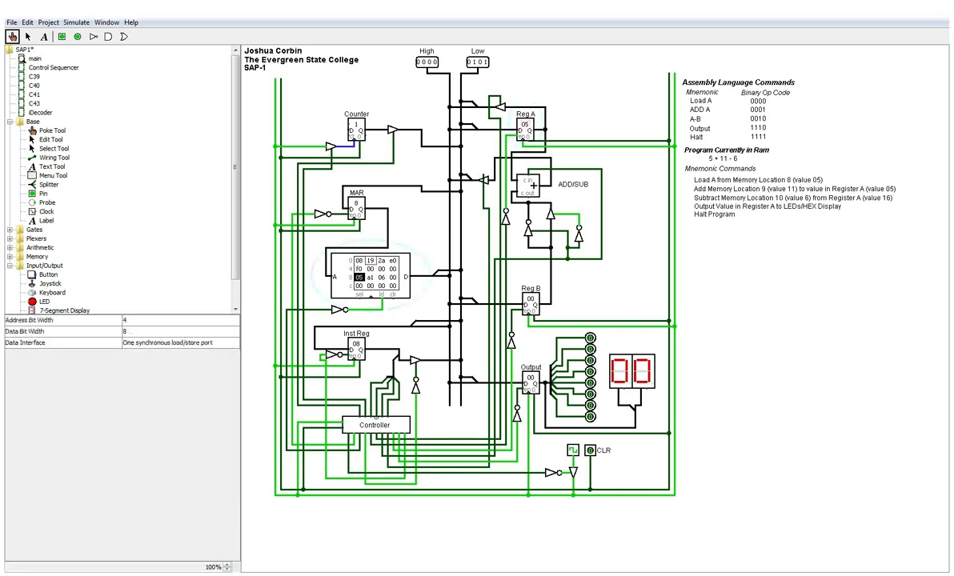
pyautogui.click(370, 277)
# Clock the circuit through the Add instruction for memory location 9, checking the Low bus pin along the way
pyautogui.click(573, 450)
pyautogui.click(573, 450)
pyautogui.click(573, 450)
pyautogui.click(573, 449)
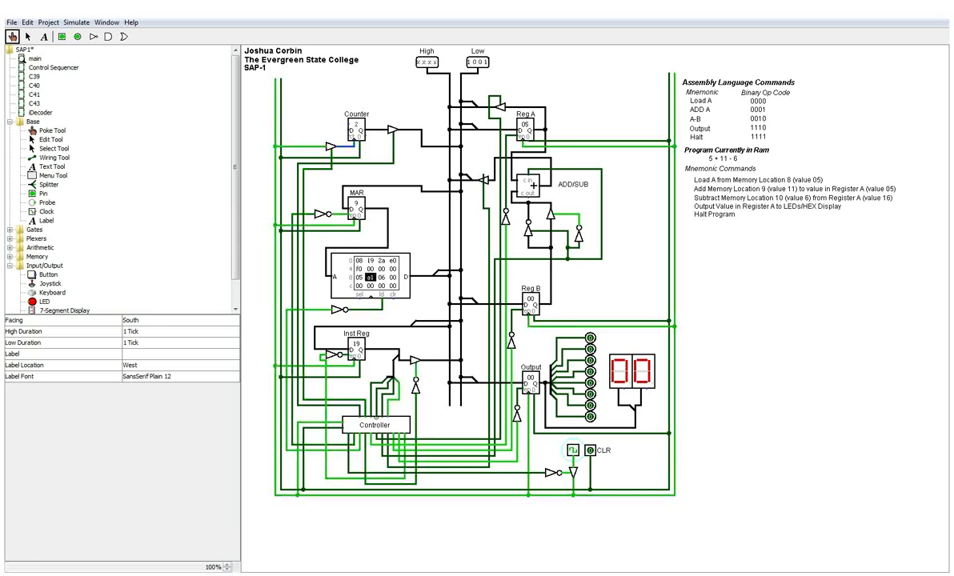
pyautogui.click(478, 61)
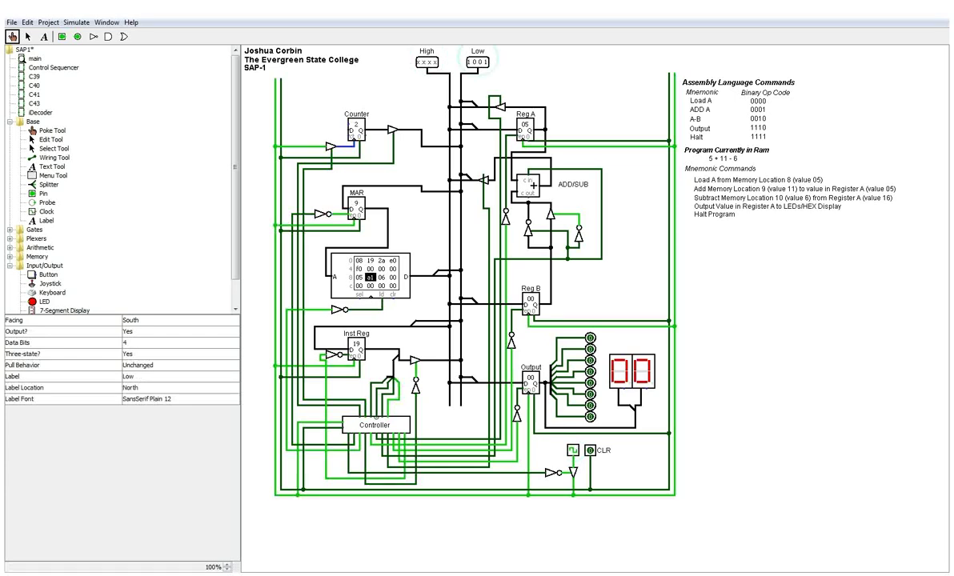
pyautogui.click(573, 449)
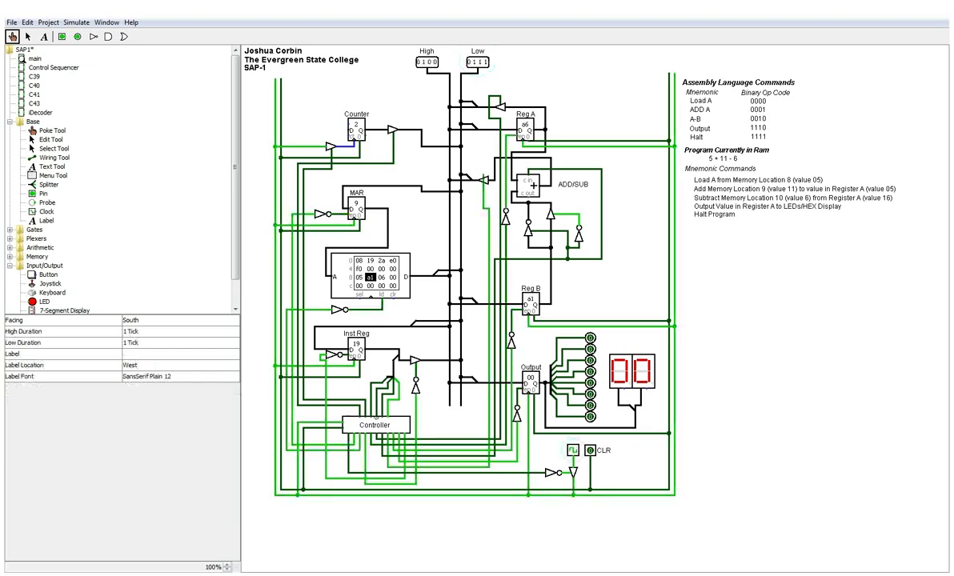
# Inspect the addition result in Reg A, the RAM cells at addresses 2 and 10, and Reg B
pyautogui.click(525, 125)
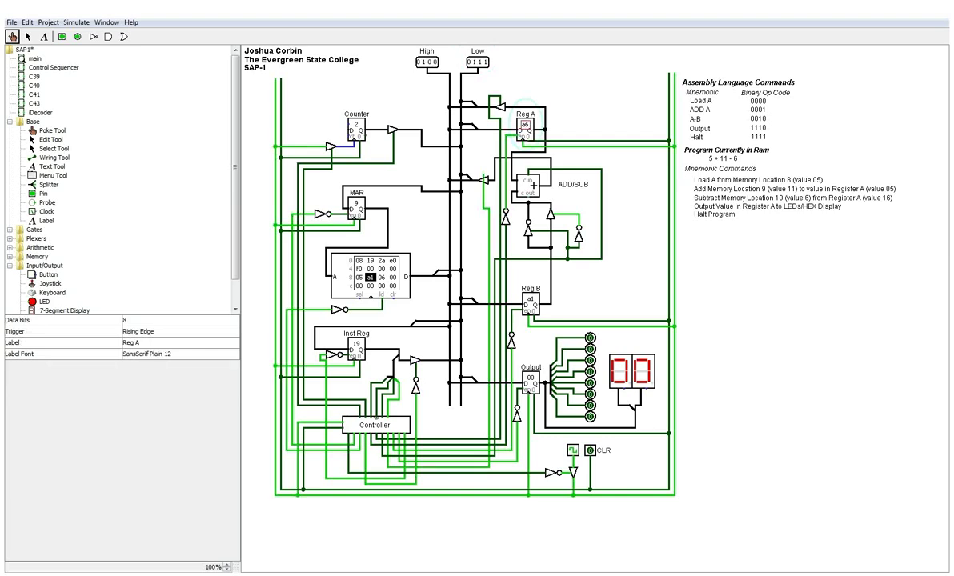
pyautogui.click(370, 276)
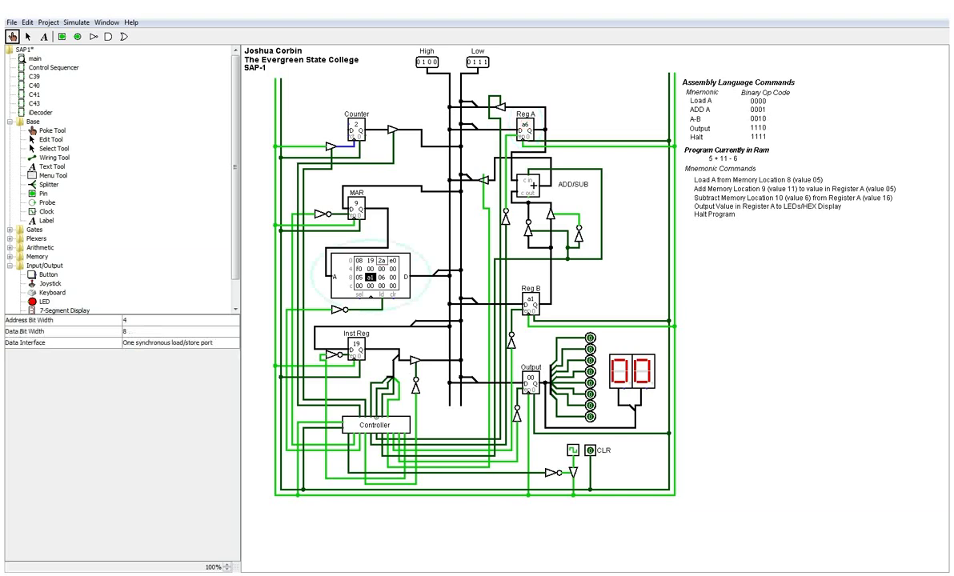
pyautogui.click(381, 277)
pyautogui.click(382, 261)
pyautogui.click(531, 299)
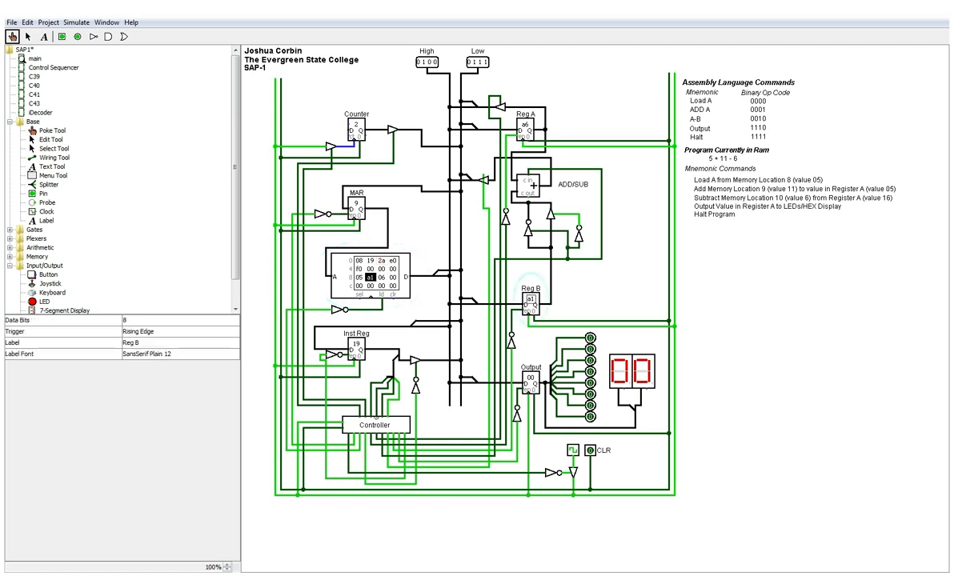
pyautogui.click(525, 128)
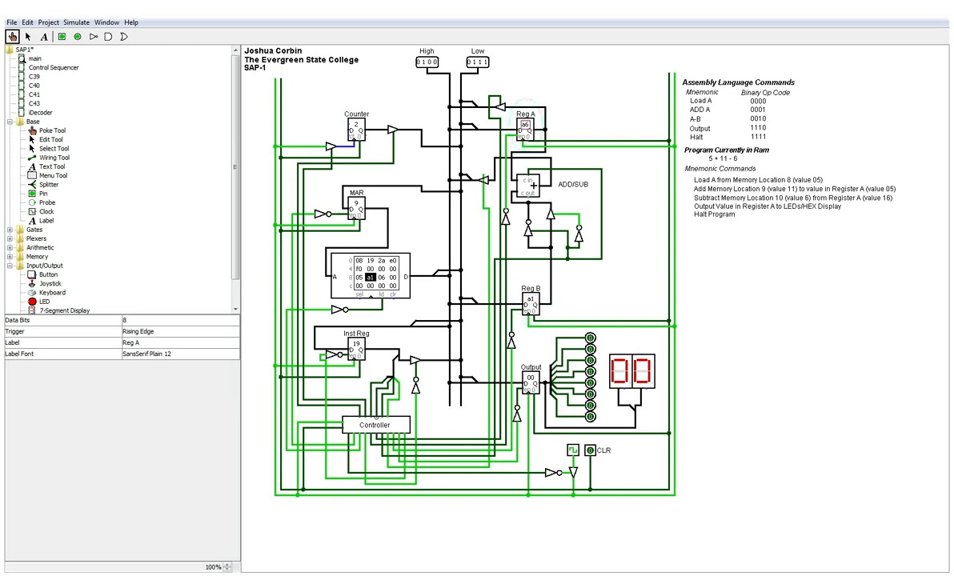
# Clock the circuit through the Subtract instruction for memory location 10 and inspect Reg A and Reg B
pyautogui.click(574, 450)
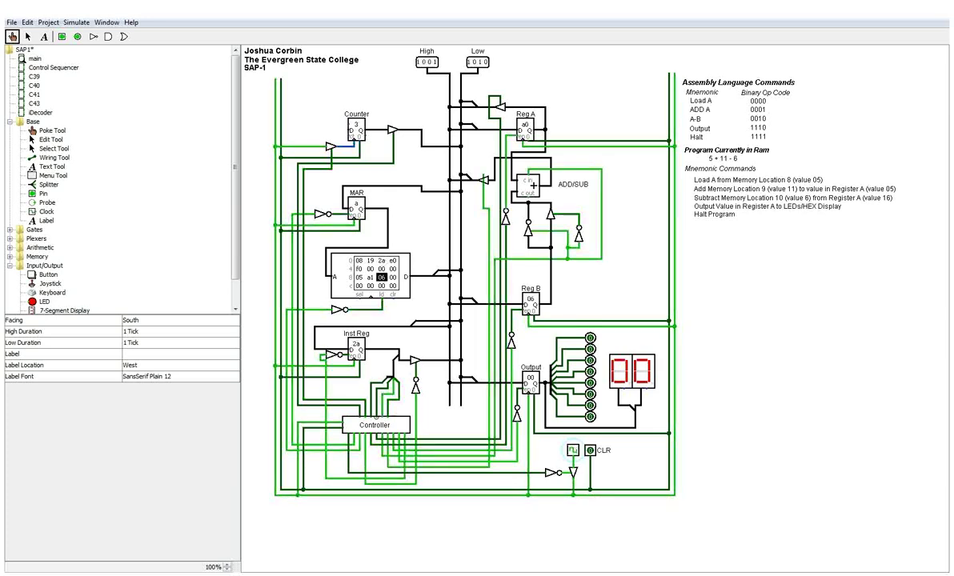
pyautogui.click(525, 125)
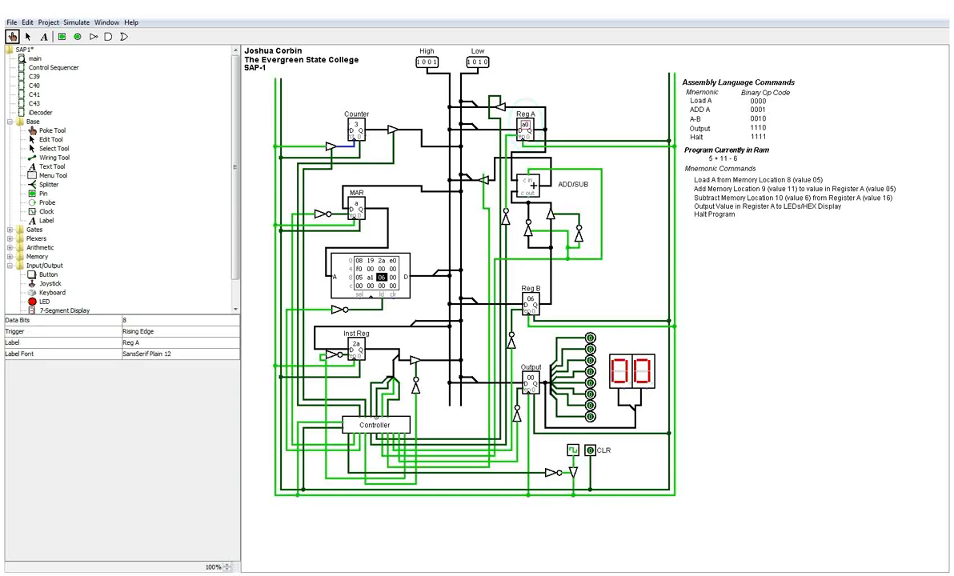
pyautogui.click(529, 298)
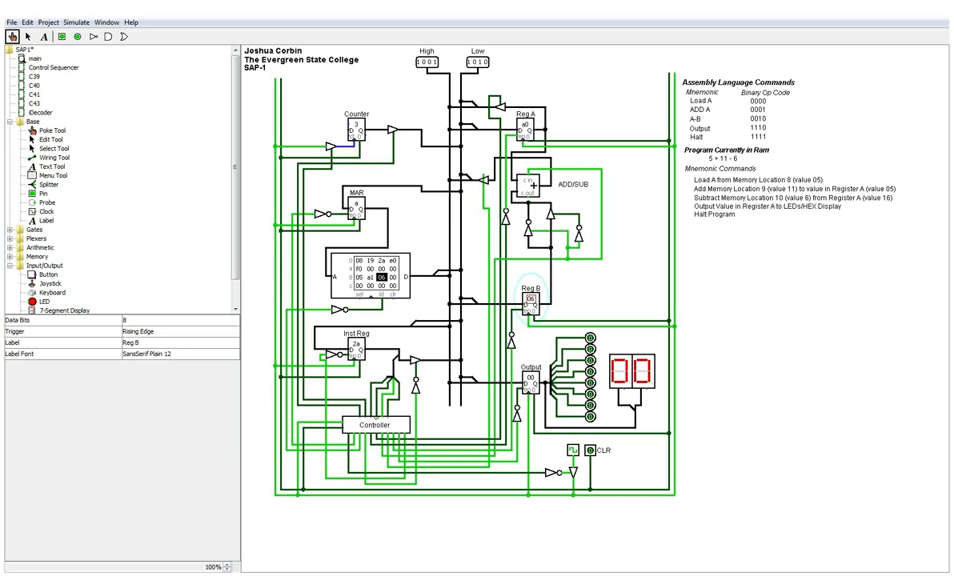
# Inspect Reg A and the RAM cell at address 3, and clock the circuit until the Output instruction sends Reg A to the display
pyautogui.click(525, 125)
pyautogui.click(393, 260)
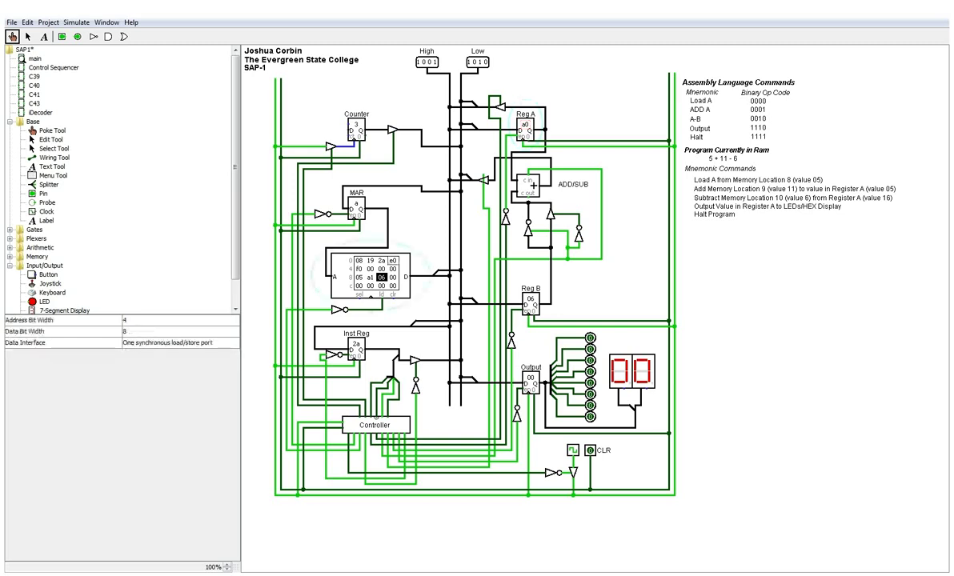
pyautogui.click(573, 449)
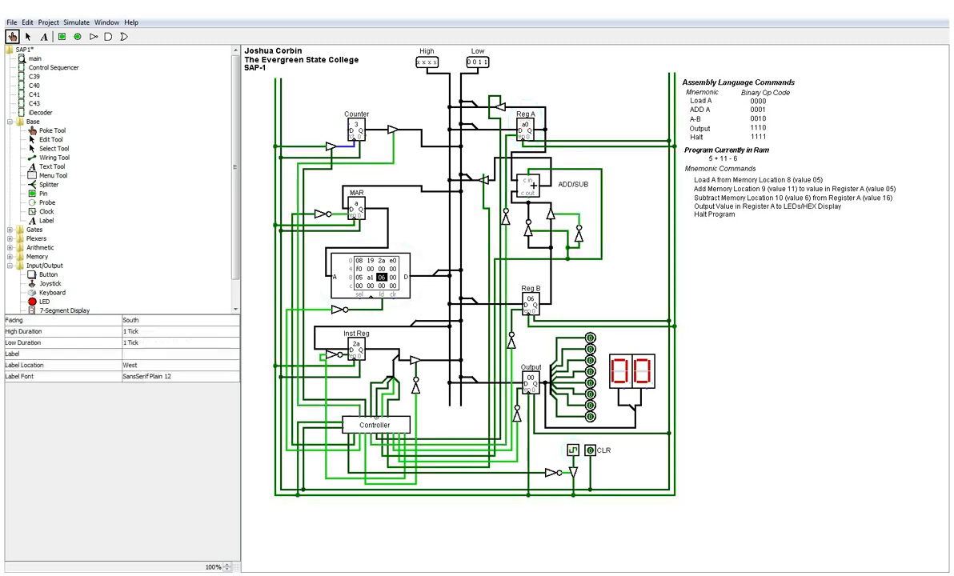
pyautogui.click(573, 450)
pyautogui.click(573, 450)
pyautogui.click(573, 449)
pyautogui.click(574, 450)
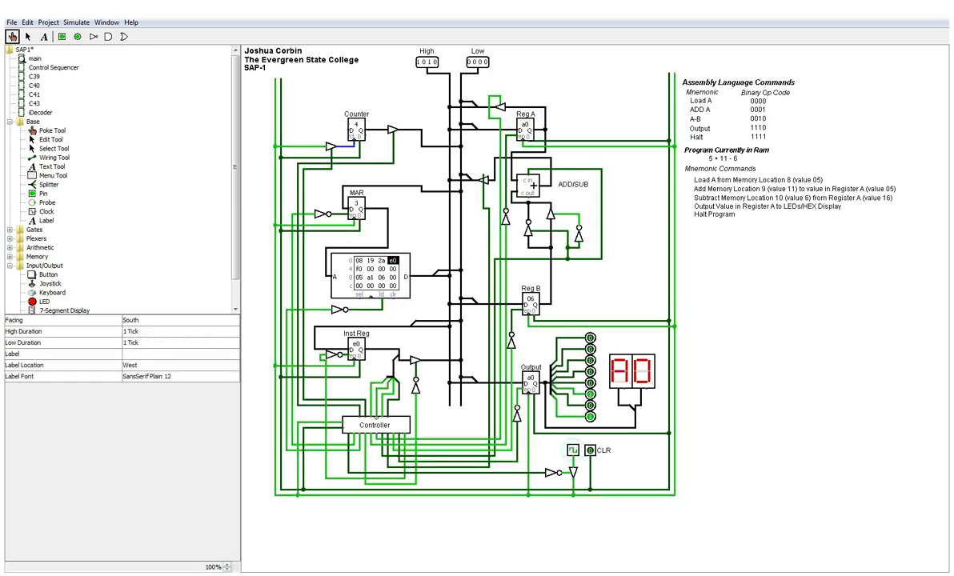
# Examine the output LEDs and the hex display for the value sent from Reg A
pyautogui.click(590, 372)
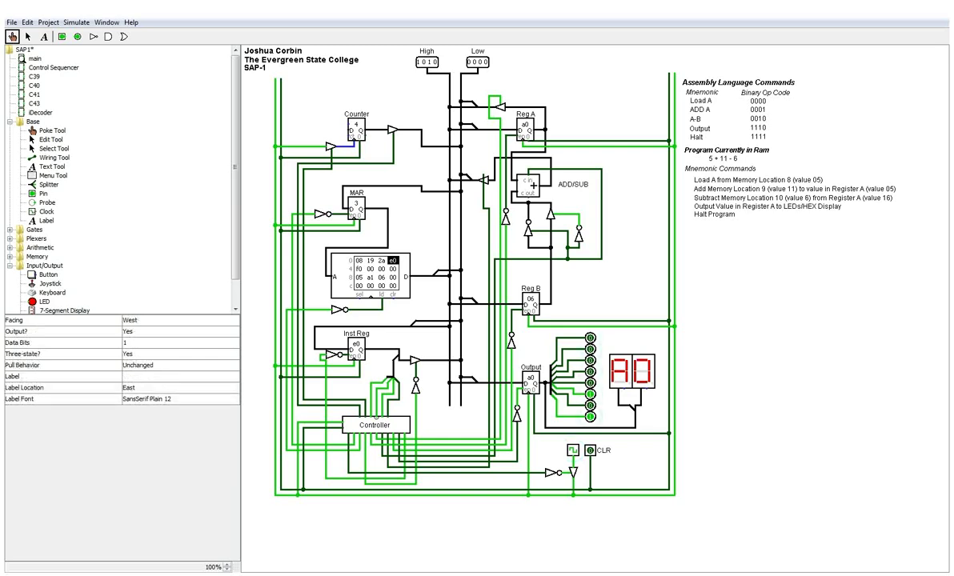
pyautogui.rightClick(649, 370)
pyautogui.click(590, 416)
# Clock the circuit onward toward the Halt instruction, inspecting the RAM cell at address 4 along the way
pyautogui.click(574, 450)
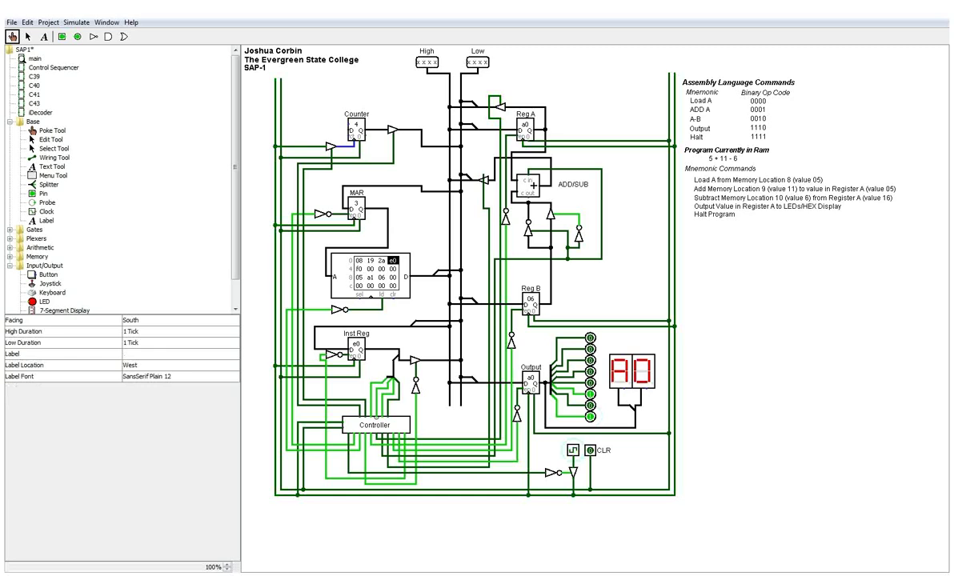
pyautogui.click(573, 450)
pyautogui.click(370, 276)
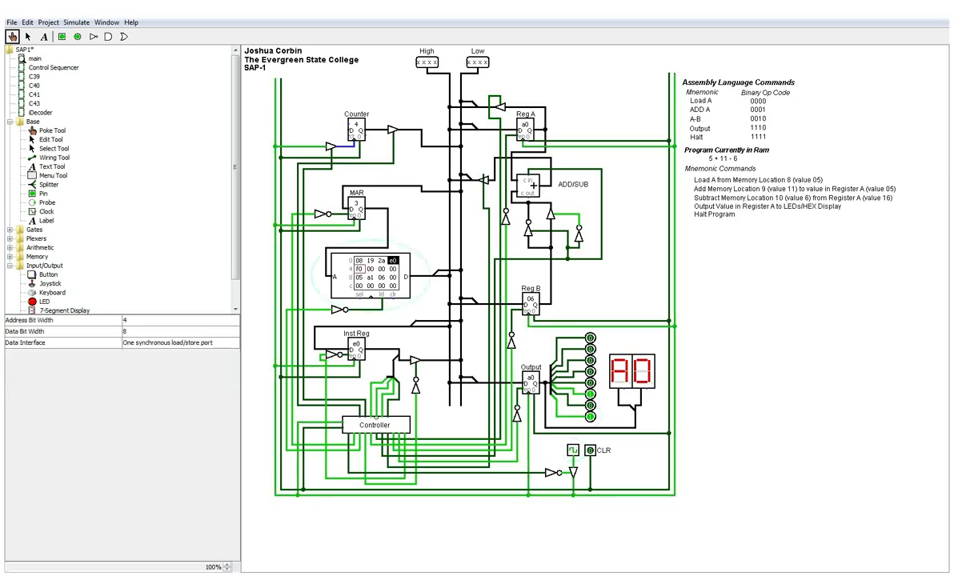
pyautogui.click(573, 449)
pyautogui.click(573, 449)
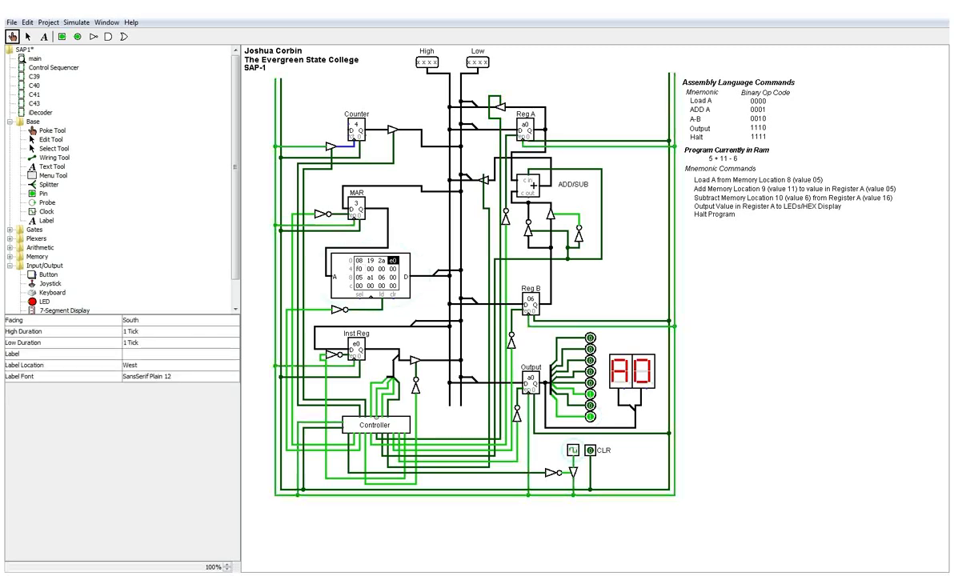